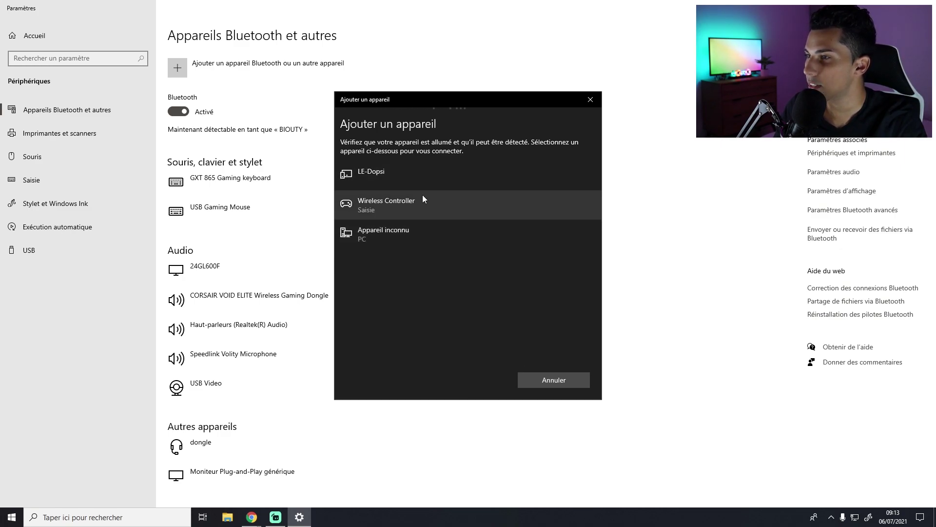
- Pair the Wireless Controller over Bluetooth, confirm the pairing and leave the Bluetooth settings
{"action": "left_click", "coordinate": [411, 204]}
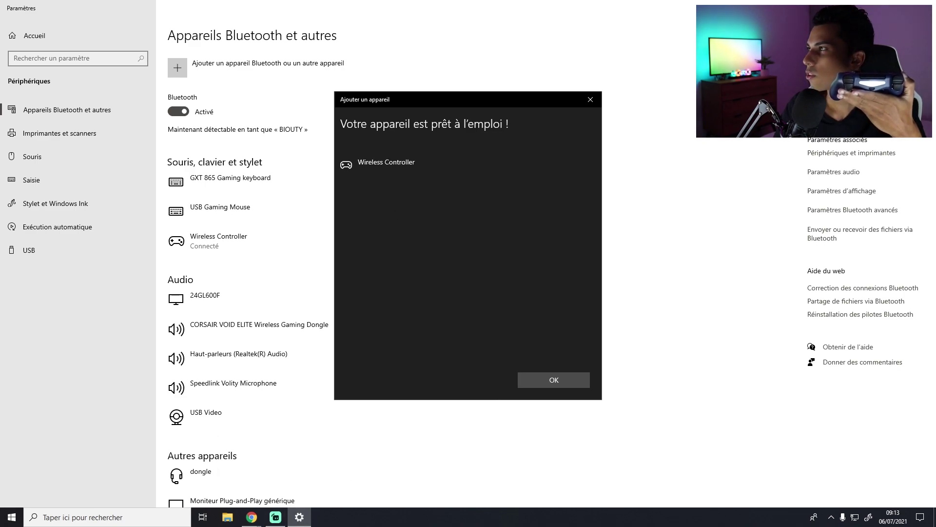
{"action": "left_click", "coordinate": [568, 378]}
{"action": "left_click", "coordinate": [880, 5]}
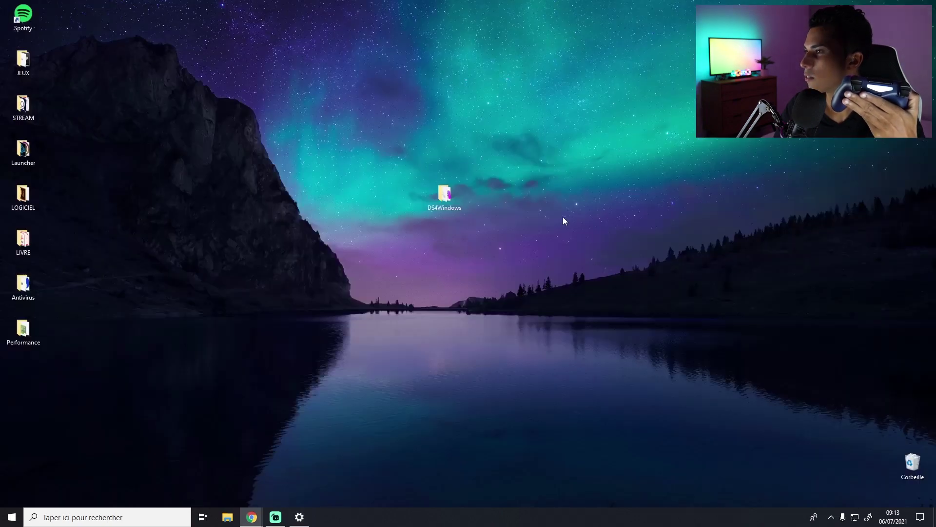
- Launch the DS4Windows application from the DS4Windows folder on the desktop
{"action": "double_click", "coordinate": [440, 199]}
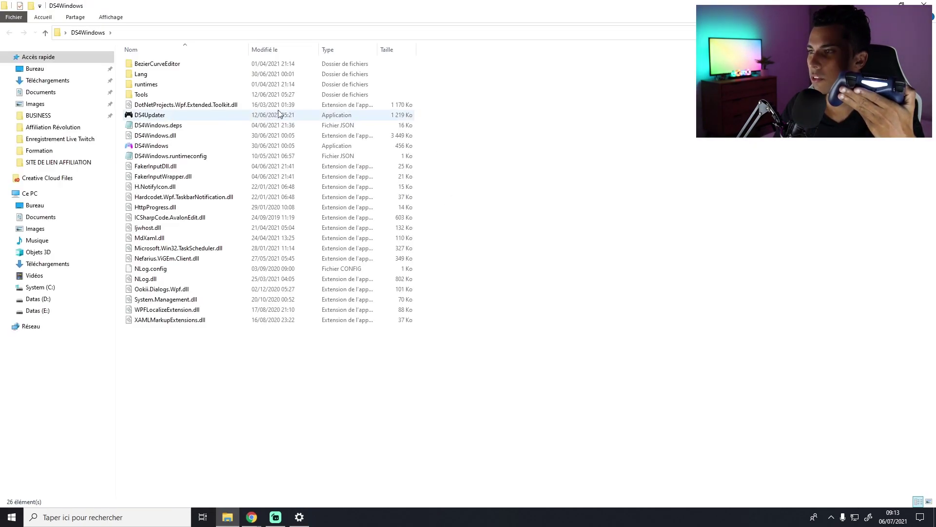
{"action": "double_click", "coordinate": [151, 149]}
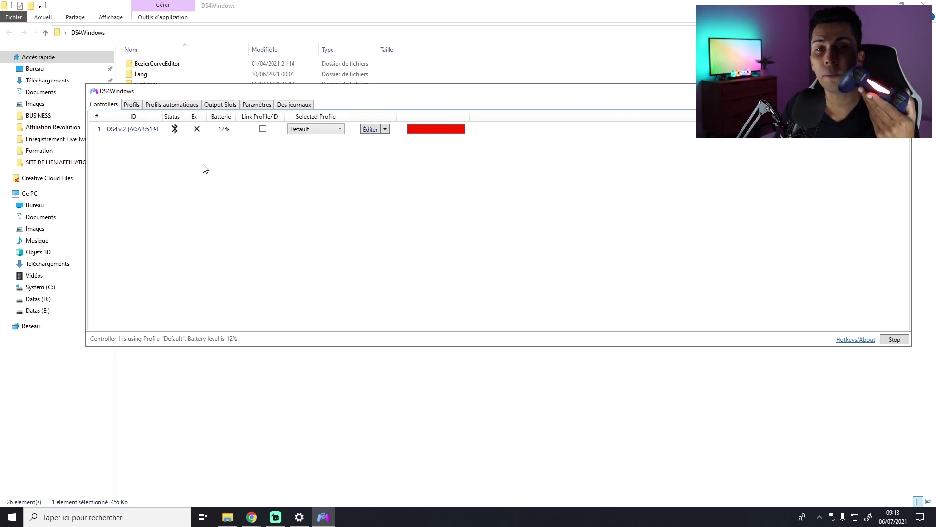
- Choose a custom light bar color for the connected DS4 controller and set it to green #FF15B245
{"action": "left_click", "coordinate": [402, 131]}
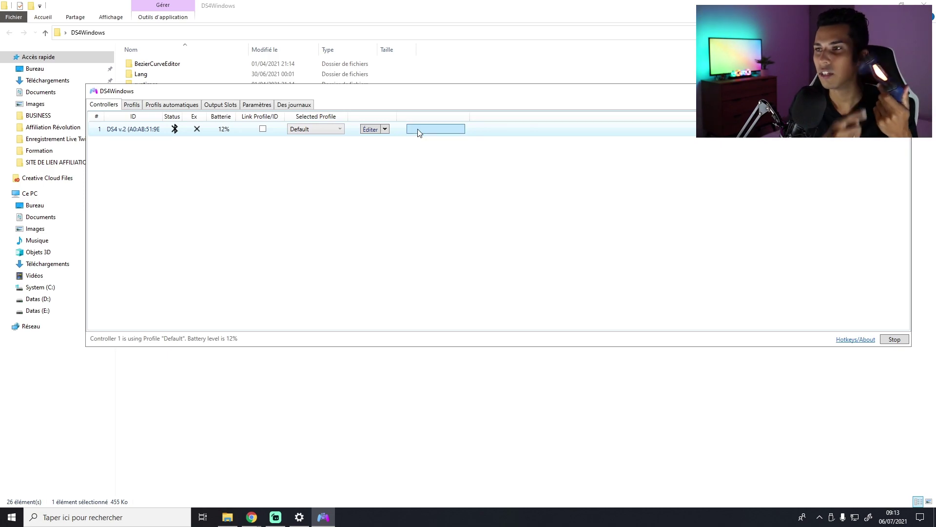
{"action": "right_click", "coordinate": [436, 127]}
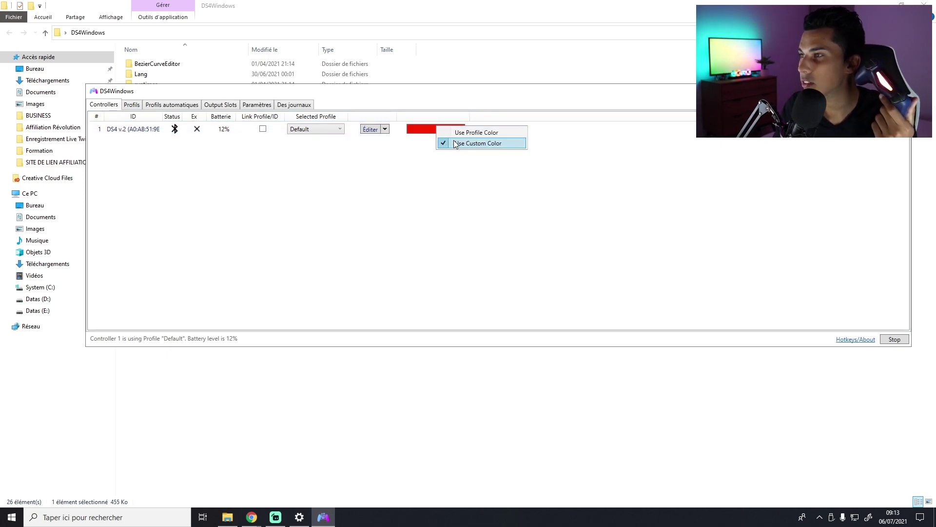
{"action": "left_click", "coordinate": [456, 142]}
{"action": "left_click", "coordinate": [225, 157]}
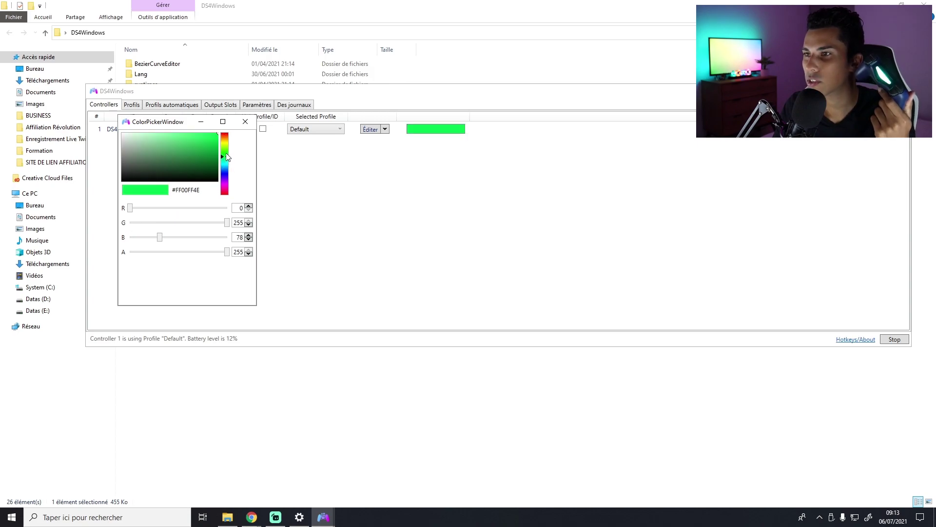
{"action": "left_click", "coordinate": [208, 148]}
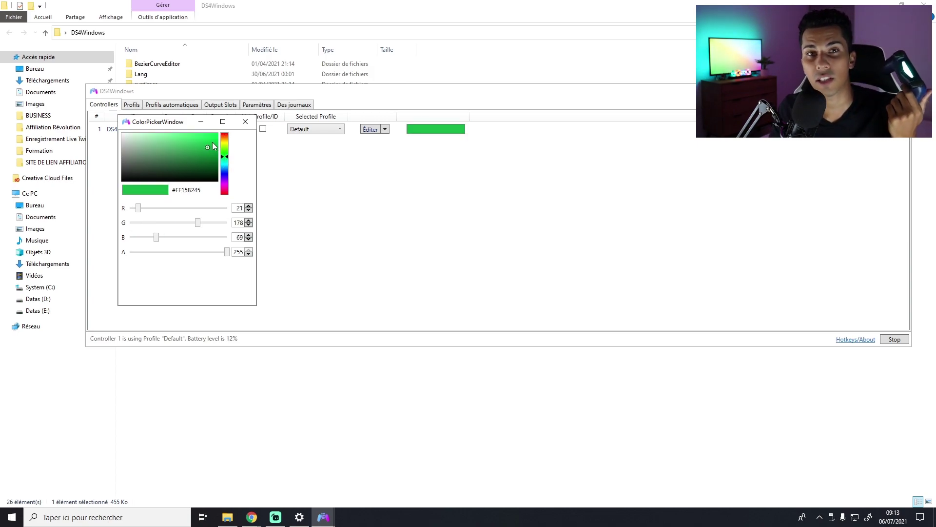
- Change the controller's custom light bar color to magenta #FFE60BBD
{"action": "mouse_move", "coordinate": [222, 154]}
{"action": "left_mouse_down"}
{"action": "mouse_move", "coordinate": [221, 163]}
{"action": "mouse_move", "coordinate": [219, 132]}
{"action": "mouse_move", "coordinate": [226, 185]}
{"action": "left_mouse_up"}
{"action": "left_click", "coordinate": [212, 133]}
{"action": "left_click", "coordinate": [164, 149]}
{"action": "left_click", "coordinate": [203, 148]}
{"action": "left_click", "coordinate": [211, 141]}
{"action": "left_click_drag", "start_coordinate": [211, 141], "coordinate": [216, 140]}
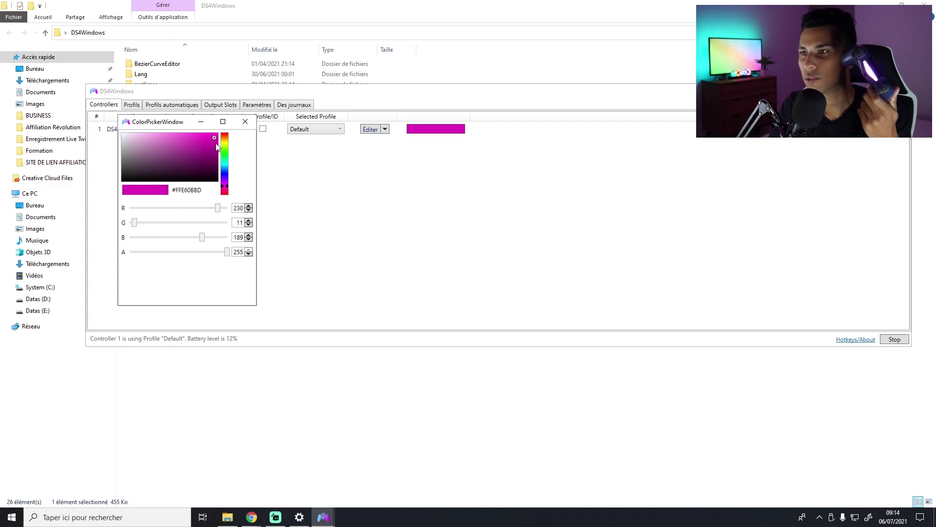
- Set the controller's custom light bar color to purple #FF8F00FF and close the color picker
{"action": "left_click", "coordinate": [227, 171]}
{"action": "left_click", "coordinate": [227, 189]}
{"action": "left_click_drag", "start_coordinate": [226, 186], "coordinate": [228, 125]}
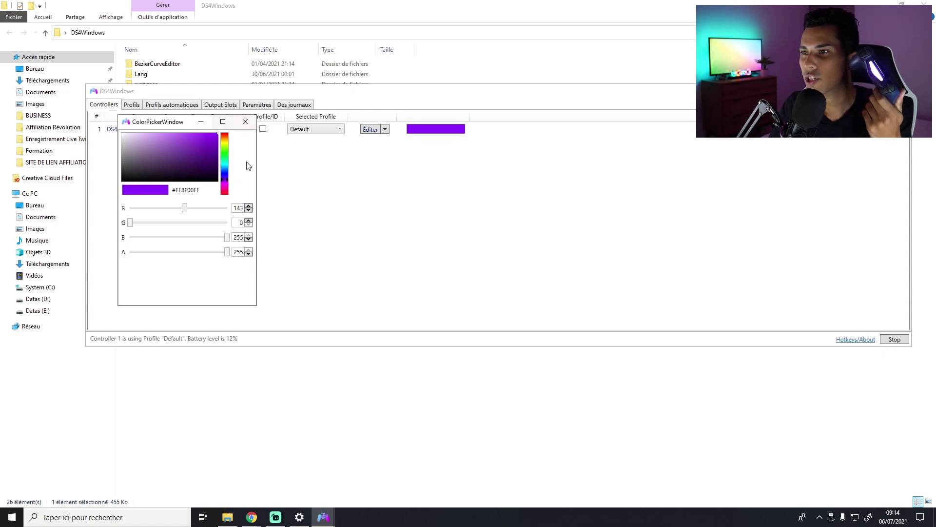
{"action": "left_click", "coordinate": [246, 121]}
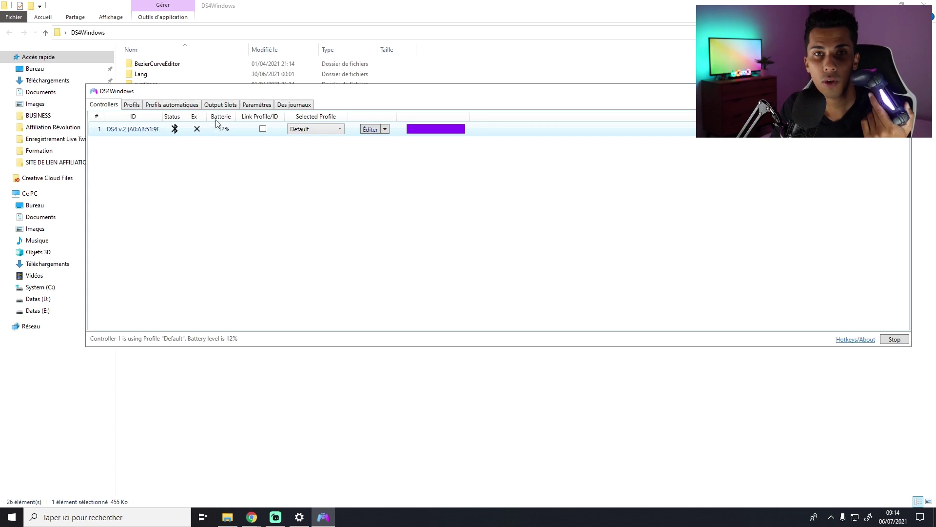
{"action": "left_click", "coordinate": [233, 107]}
{"action": "left_click", "coordinate": [261, 108]}
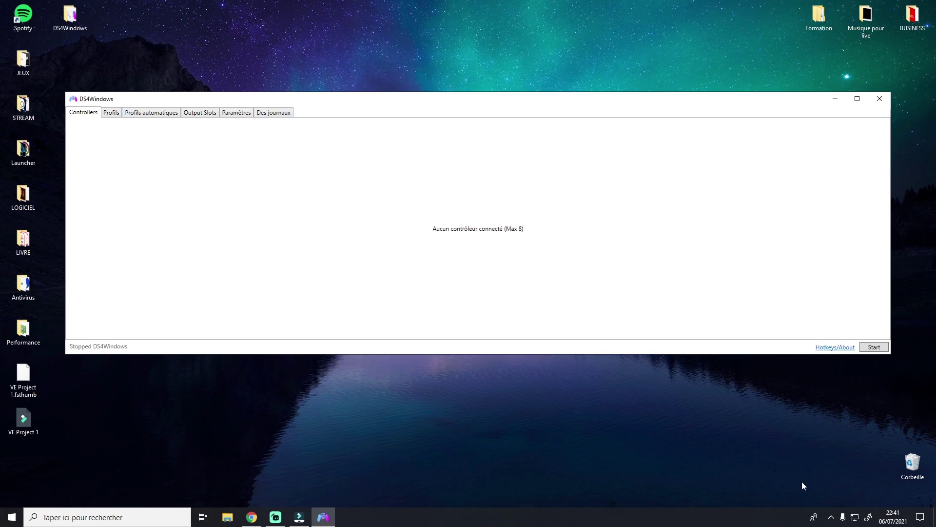
- Open the Windows Bluetooth device settings and remove the paired Wireless Controller
{"action": "left_click", "coordinate": [830, 517]}
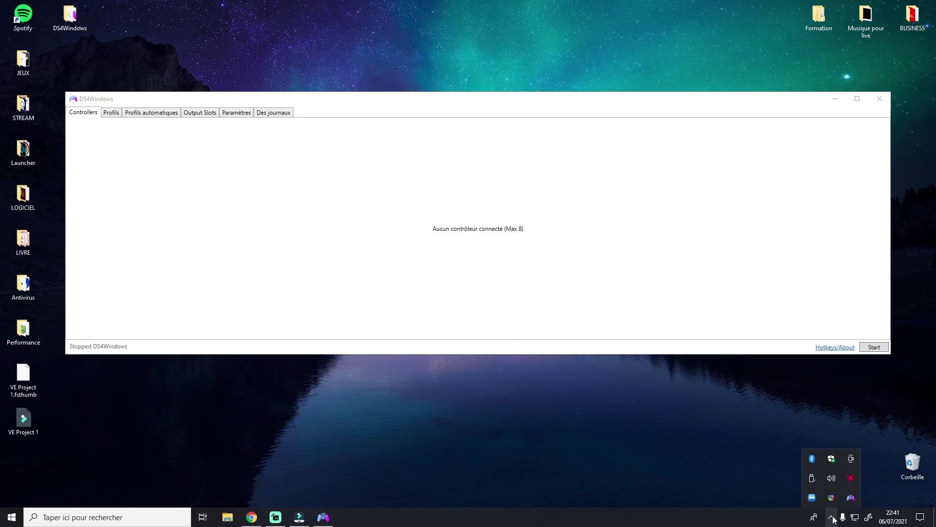
{"action": "right_click", "coordinate": [811, 455]}
{"action": "left_click", "coordinate": [820, 379]}
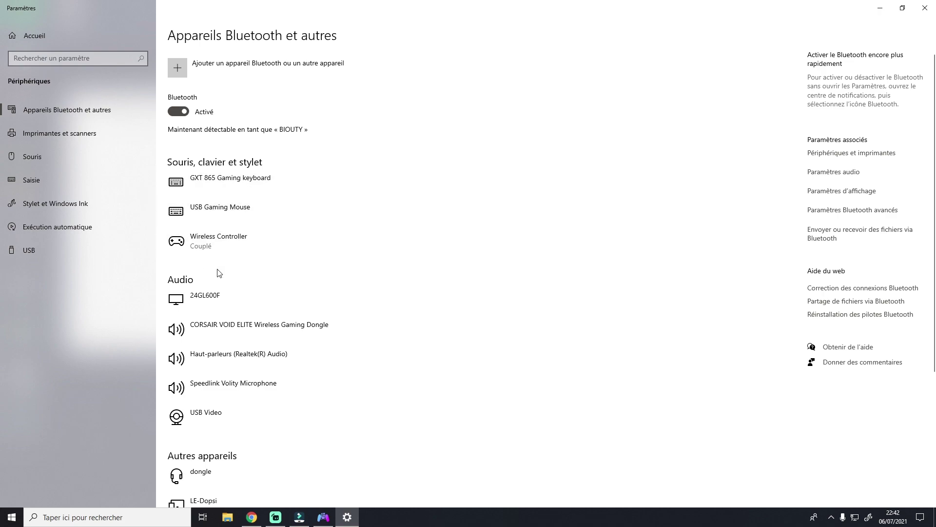
{"action": "left_click", "coordinate": [248, 239]}
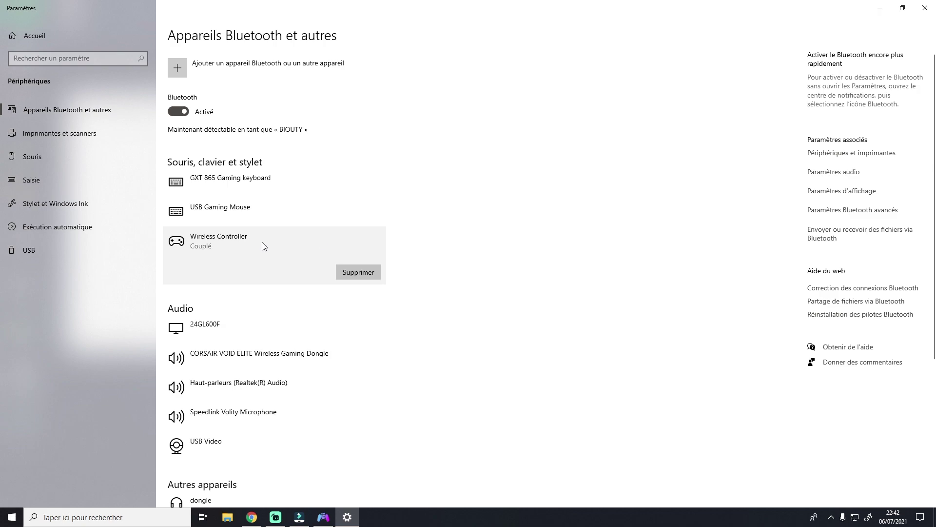
{"action": "left_click", "coordinate": [359, 273]}
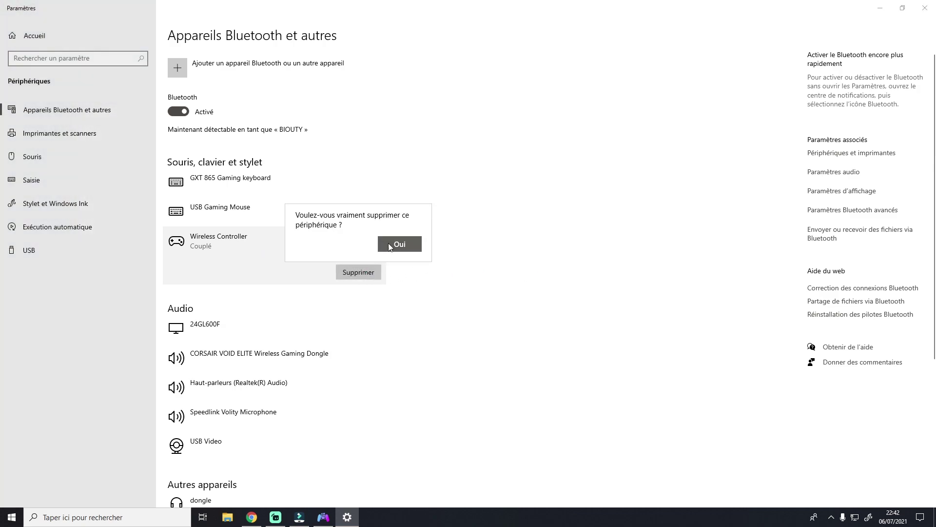
{"action": "left_click", "coordinate": [390, 247]}
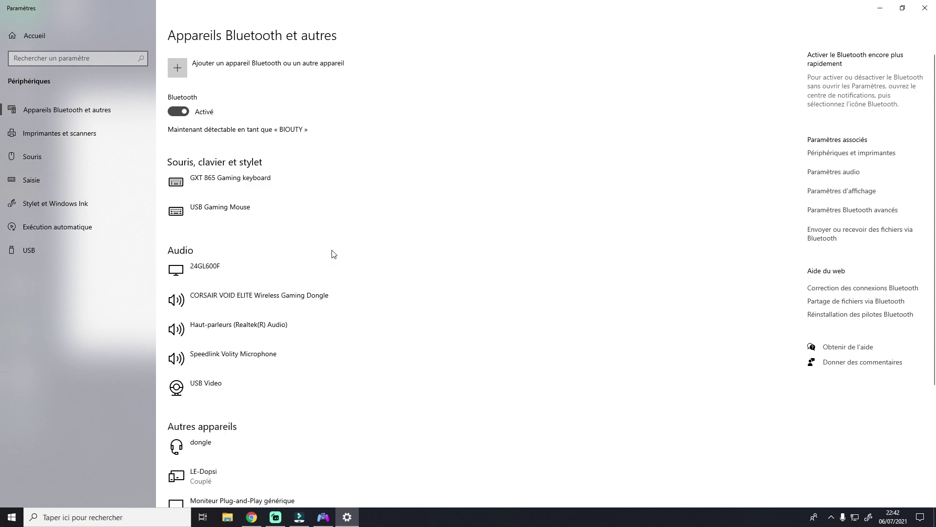
- Switch Bluetooth off and on again, and pair the Wireless Controller as a new Bluetooth device
{"action": "left_click", "coordinate": [187, 112]}
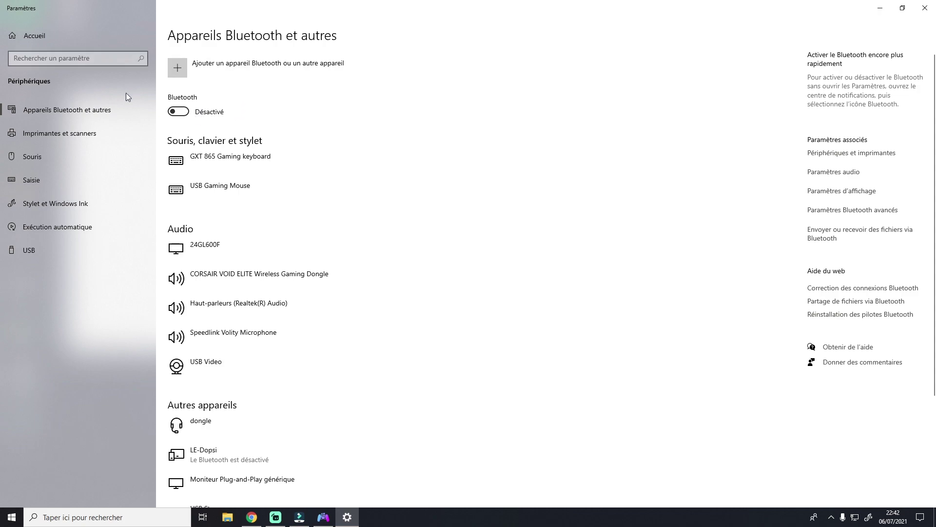
{"action": "left_click", "coordinate": [184, 113]}
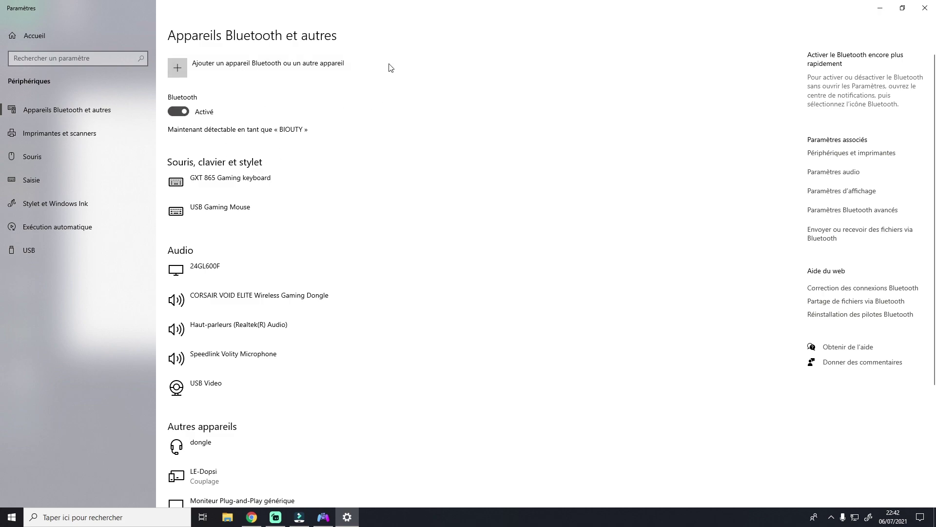
{"action": "left_click", "coordinate": [226, 73]}
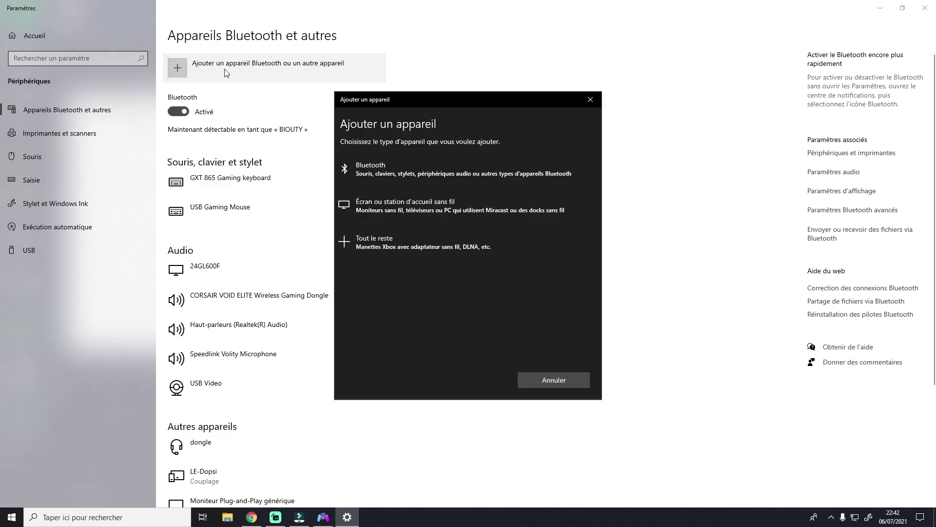
{"action": "left_click", "coordinate": [369, 174]}
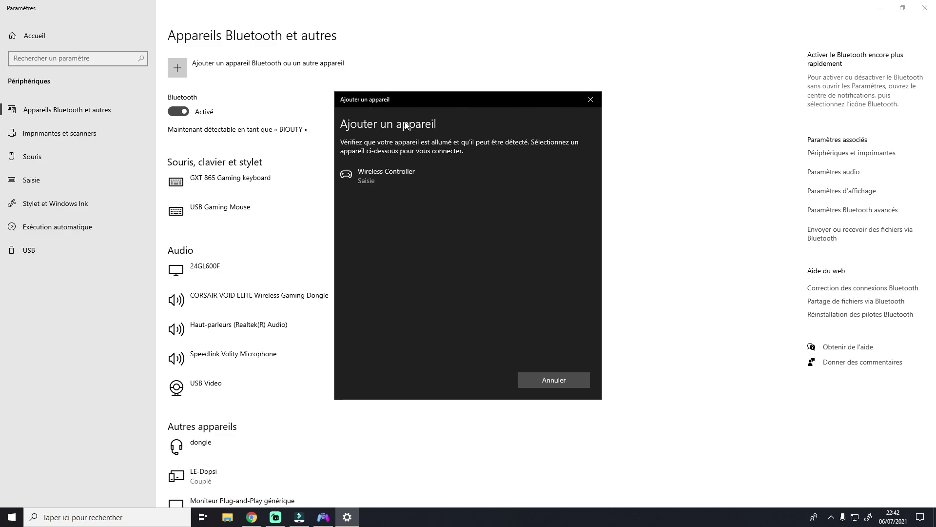
{"action": "left_click", "coordinate": [384, 176]}
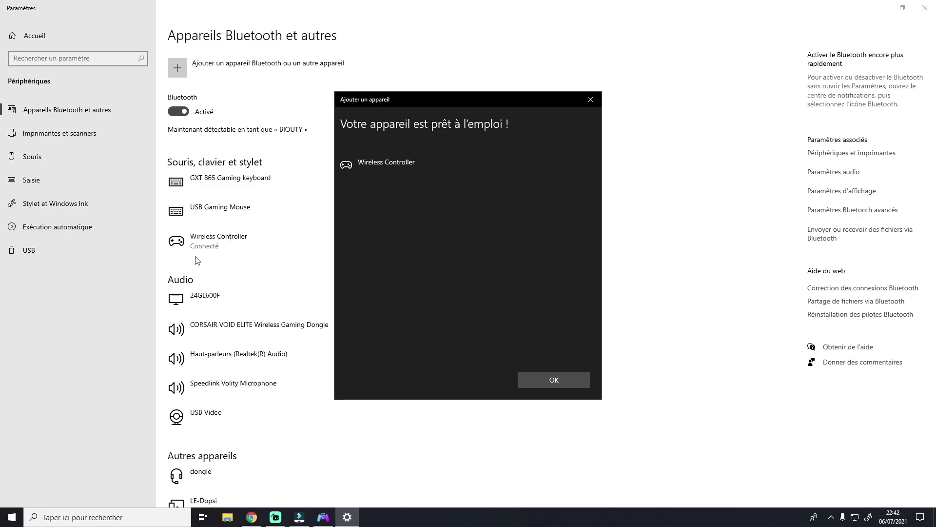
{"action": "left_click", "coordinate": [558, 380]}
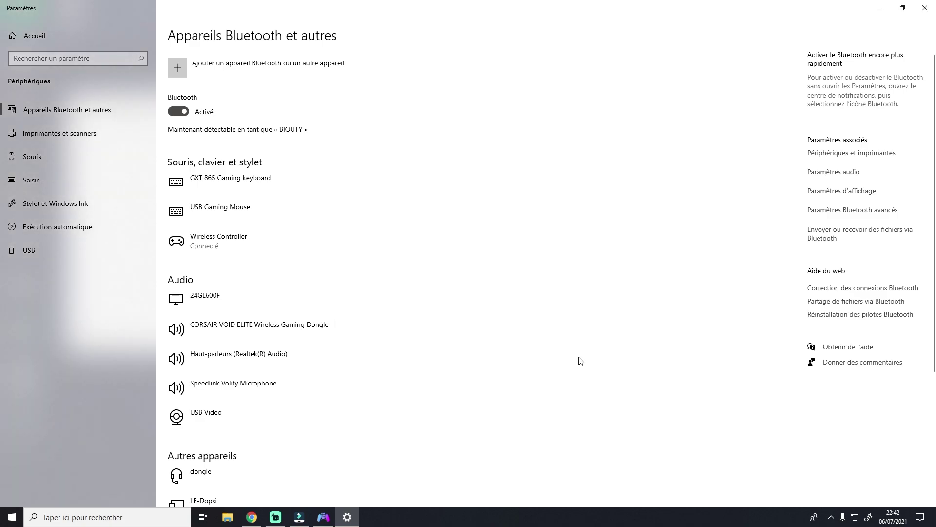
- Close the Bluetooth settings and start the stopped controller service in DS4Windows
{"action": "left_click", "coordinate": [918, 8]}
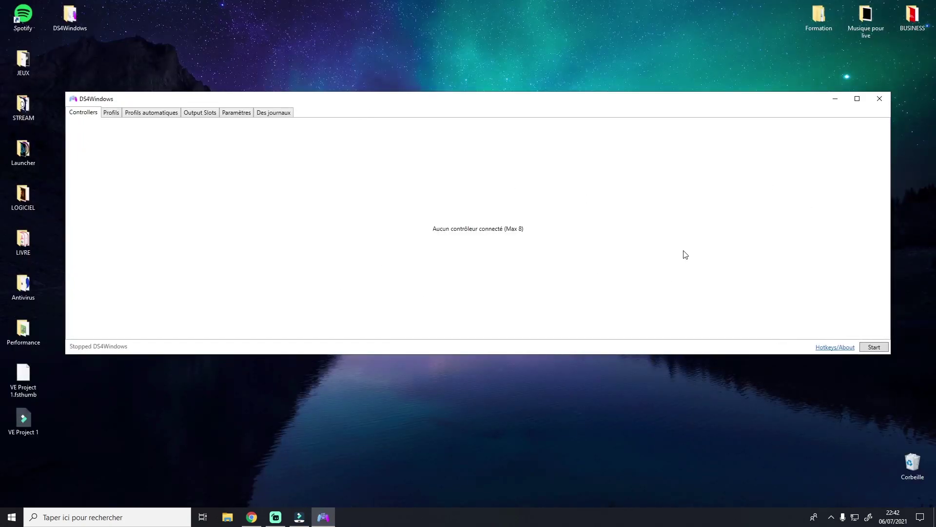
{"action": "left_click", "coordinate": [874, 348]}
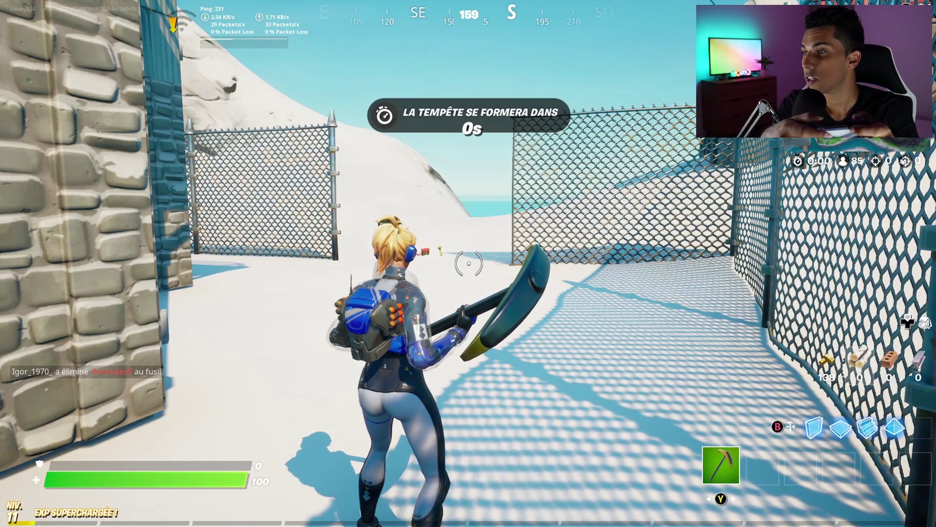
- In Fortnite's controller settings, examine the custom combat button assignments and display the construction controls
{"action": "key", "text": "Escape"}
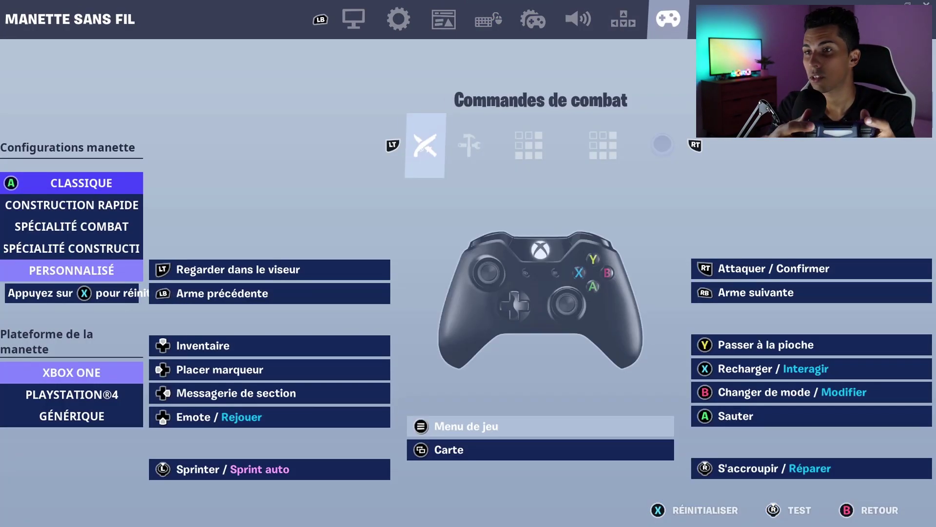
{"action": "key", "text": "Down"}
{"action": "key", "text": "Down"}
{"action": "key", "text": "Down"}
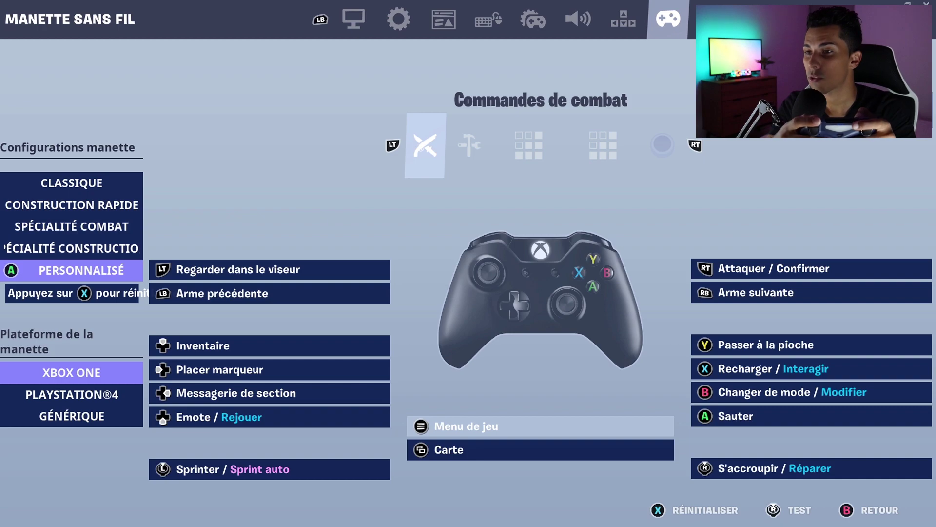
{"action": "key", "text": "Right"}
{"action": "key", "text": "Right"}
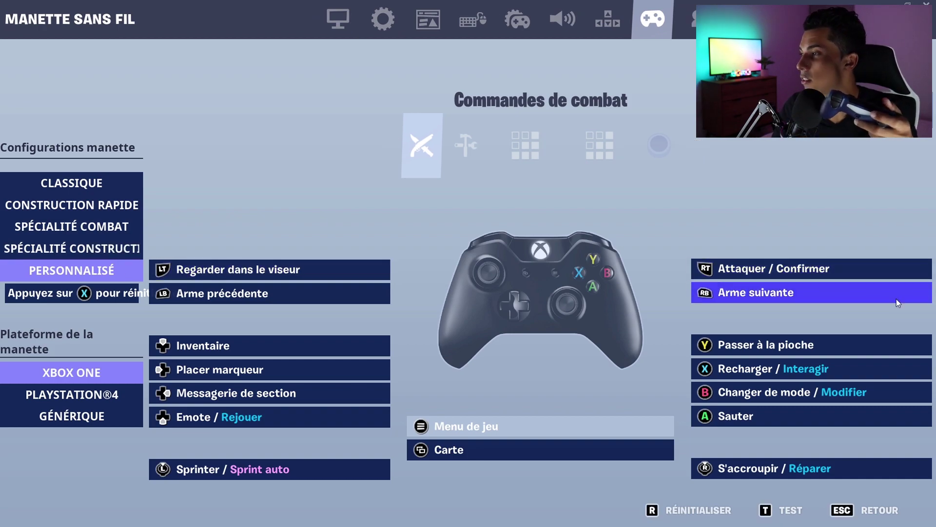
{"action": "key", "text": "Right"}
{"action": "key", "text": "Right"}
{"action": "key", "text": "Down"}
{"action": "key", "text": "Left"}
{"action": "key", "text": "Down"}
{"action": "key", "text": "Right"}
{"action": "key", "text": "Up"}
{"action": "key", "text": "Up"}
{"action": "key", "text": "Down"}
{"action": "key", "text": "Up"}
{"action": "key", "text": "Left"}
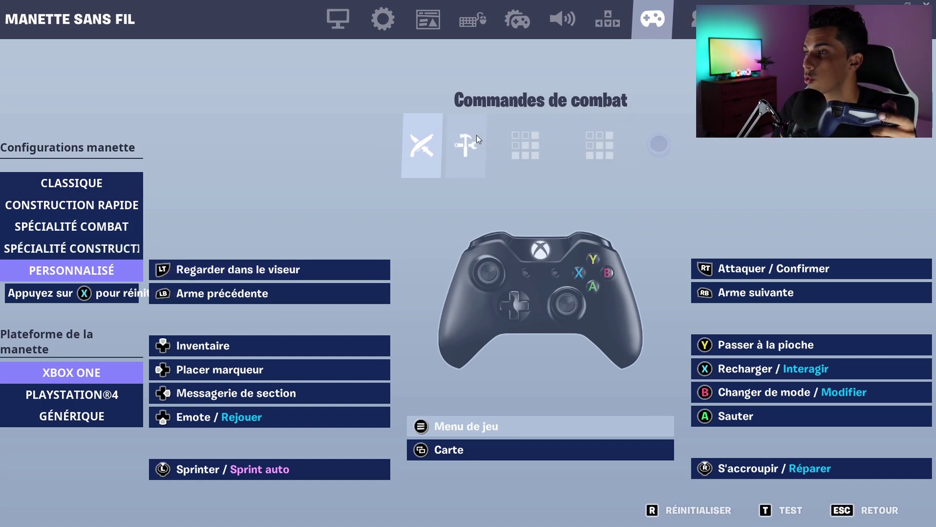
{"action": "left_click", "coordinate": [462, 140]}
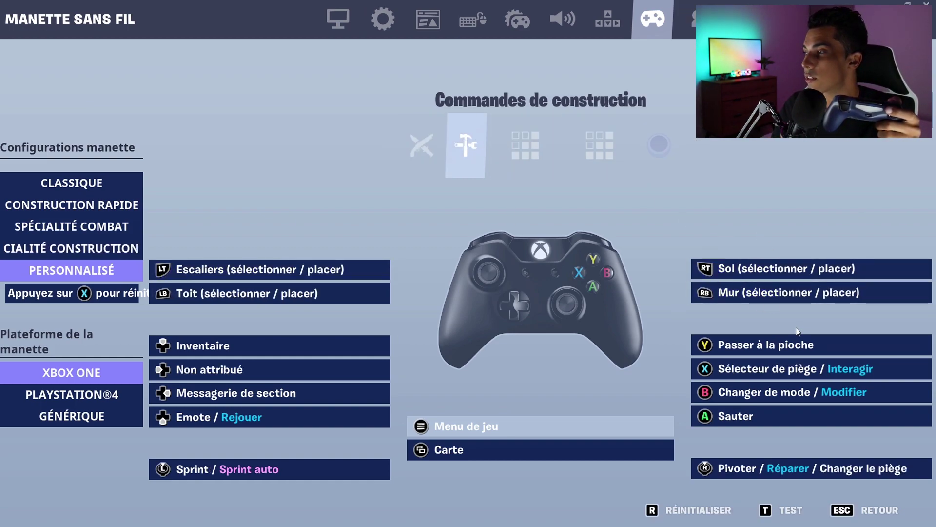